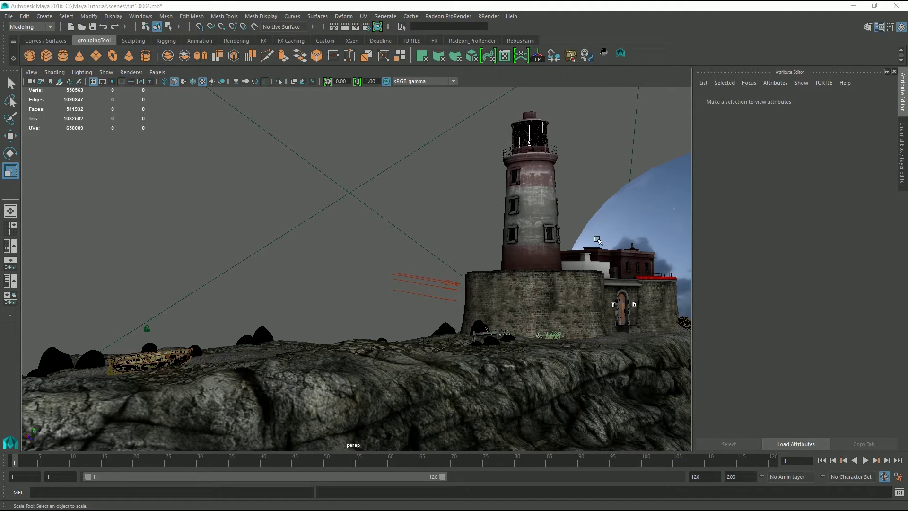
- Select camera2 and frame it close beside the rowboat, showing cameraShape2 with focal length 35
middle_click_drag(598, 236, 409, 254, "alt")
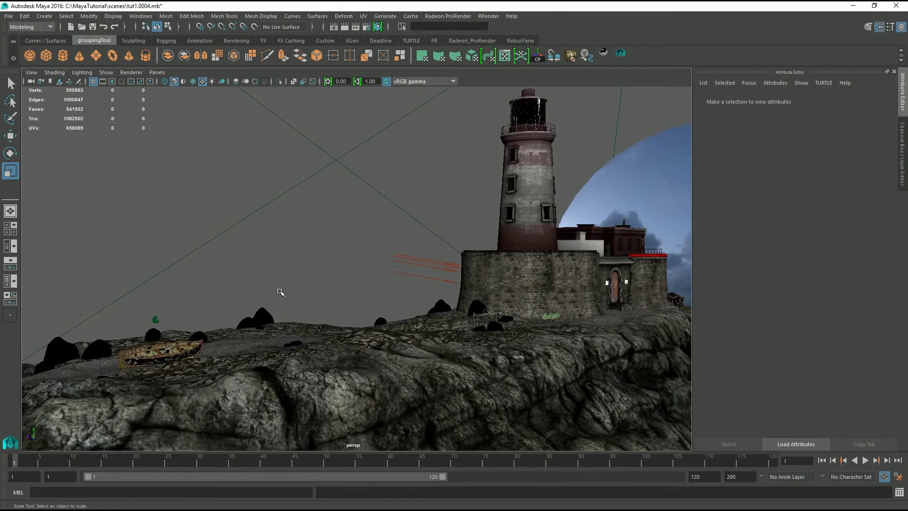
left_click(156, 320)
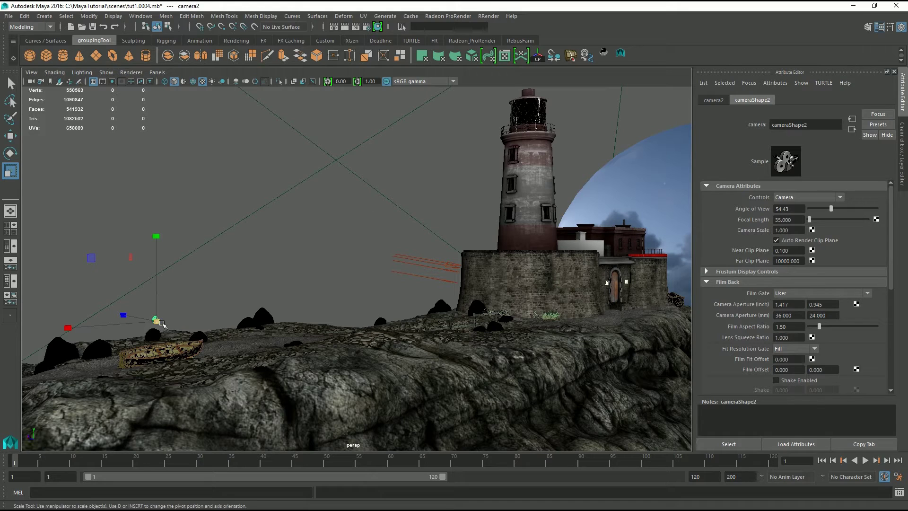
middle_click_drag(165, 316, 369, 314, "alt")
scroll(172, 313, "up", 3)
scroll(374, 313, "up", 5)
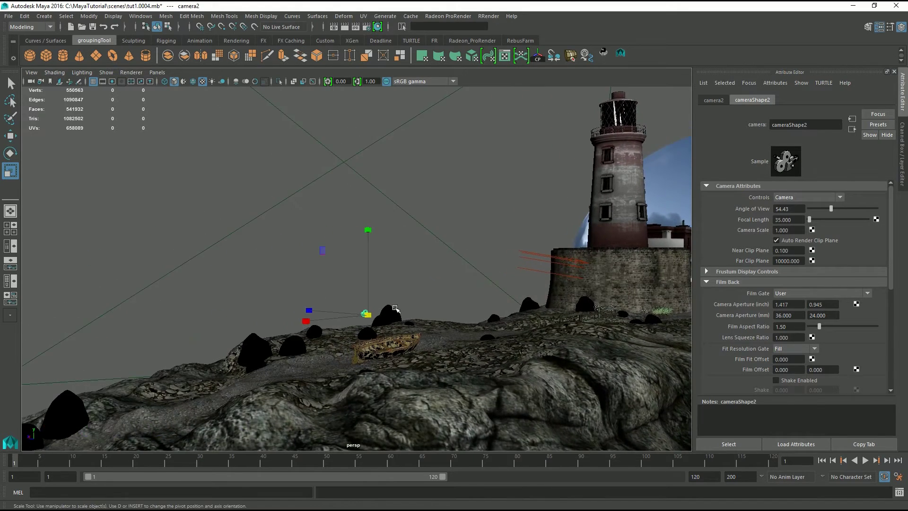
scroll(374, 314, "down", 10)
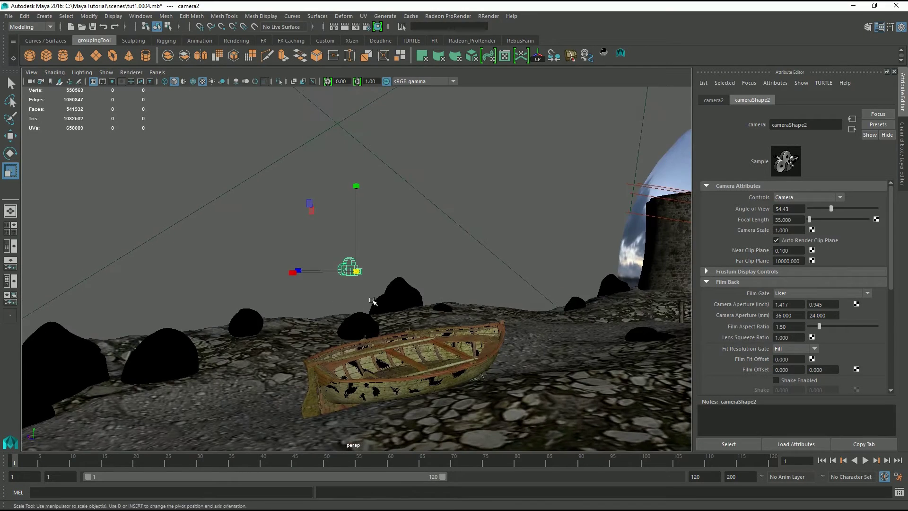
left_click_drag(334, 303, 394, 288, "alt")
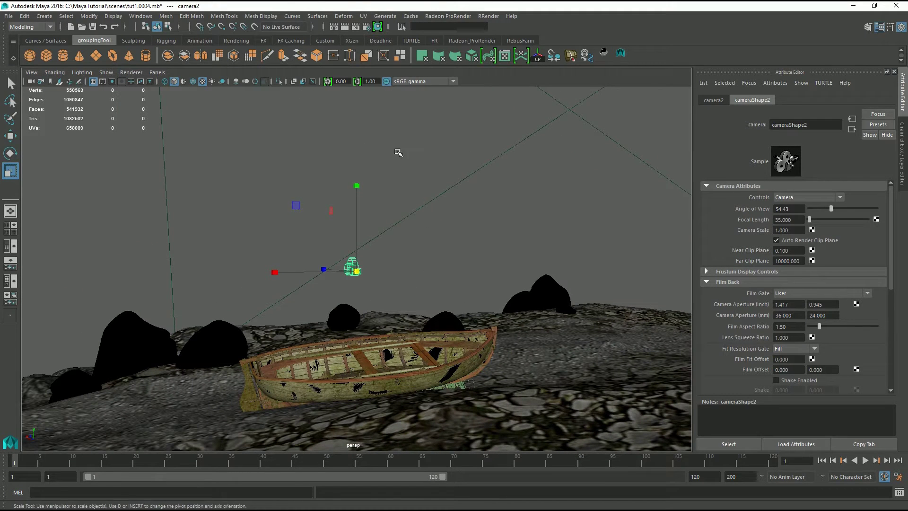
- Open Radeon ProRender render settings, confirm Iterations at 100, and move the window left
left_click(366, 26)
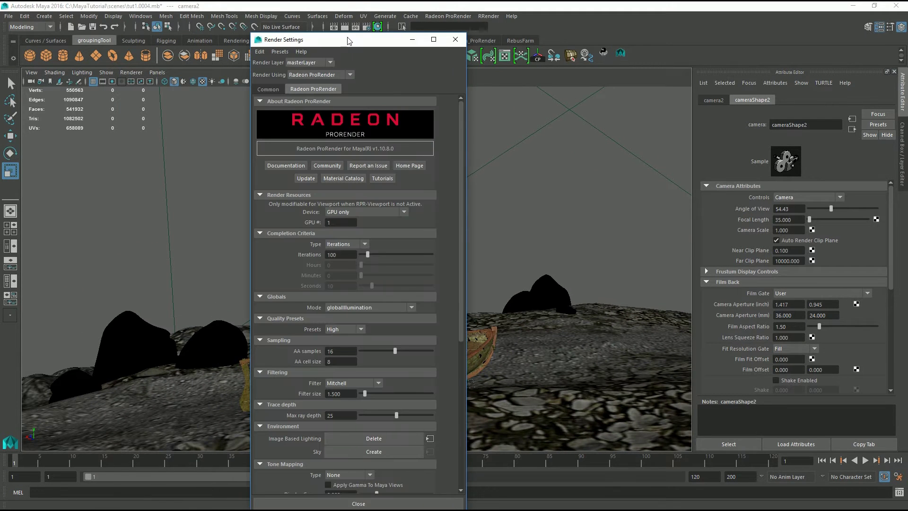
left_click_drag(350, 36, 247, 28)
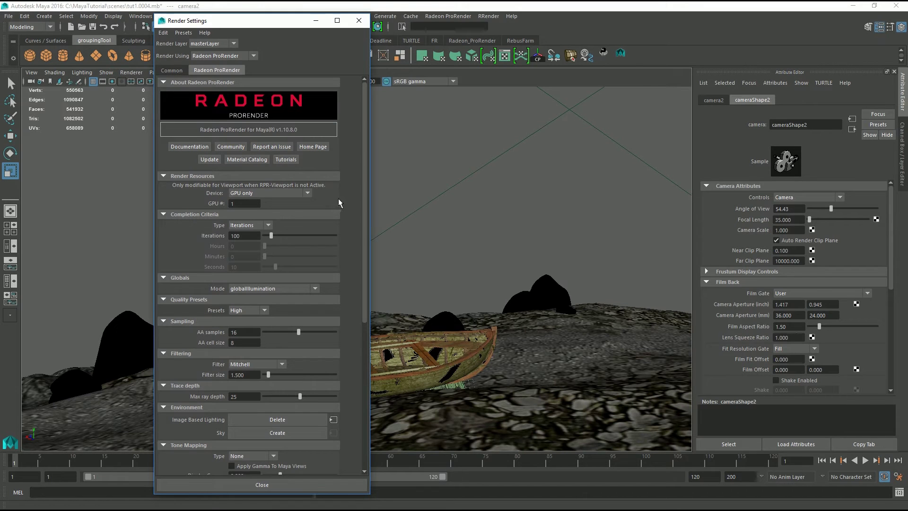
double_click(235, 235)
left_click(249, 234)
scroll(335, 341, "down", 6)
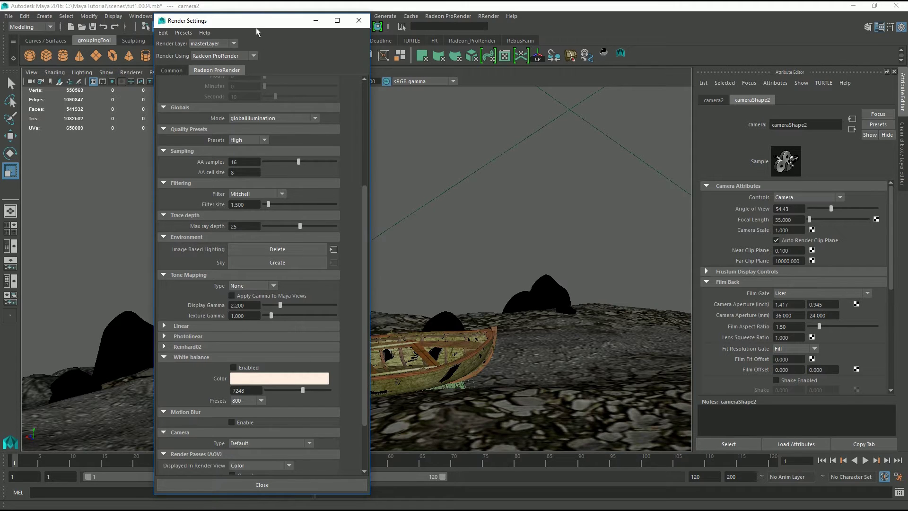
left_click_drag(256, 22, 120, 21)
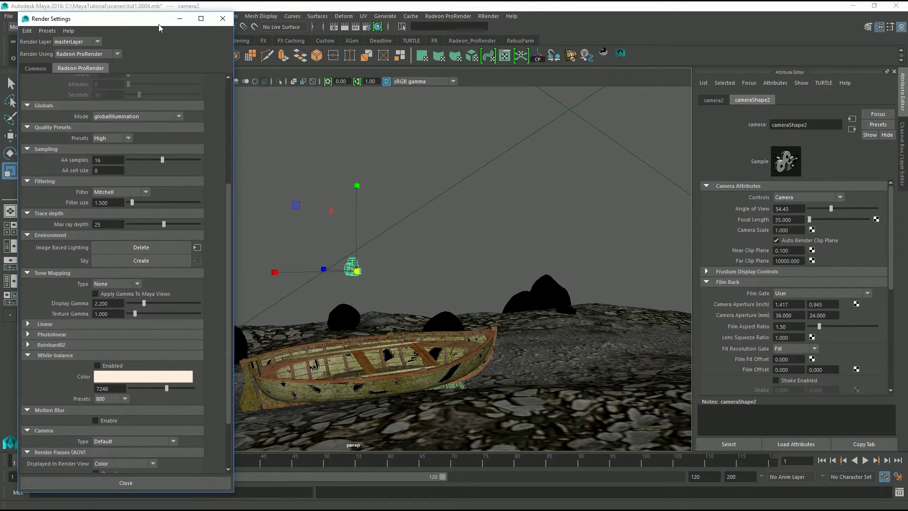
- Open Render View and render camera2 as a flat 1920 x 1080 ProRender image
left_click(333, 28)
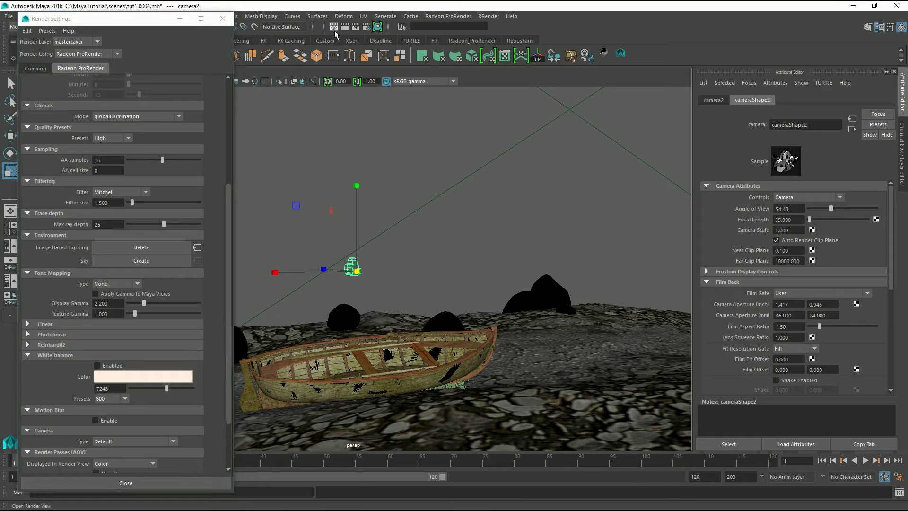
left_click_drag(357, 75, 425, 92)
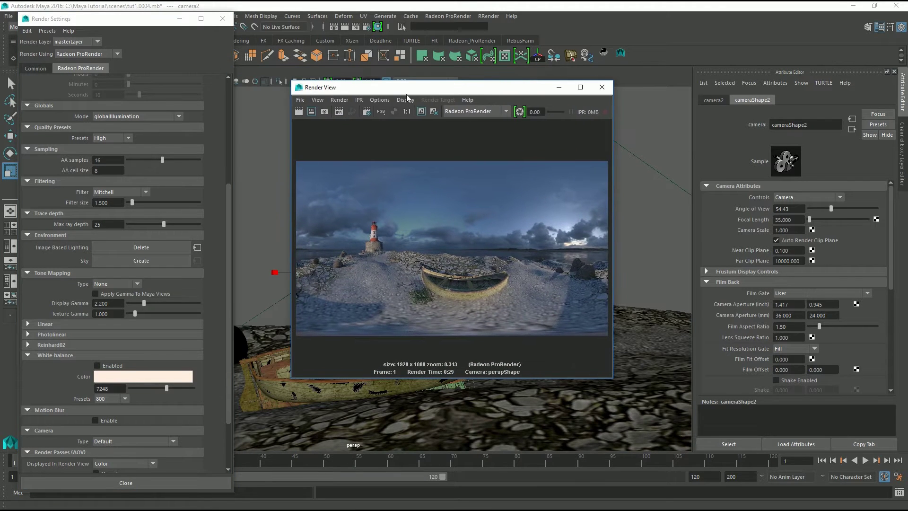
left_click(339, 100)
mouse_move(359, 160)
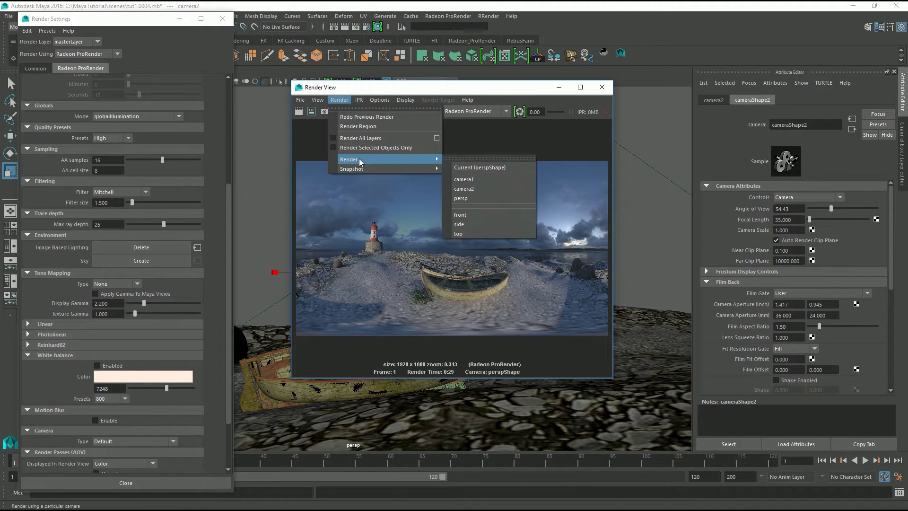
left_click(482, 188)
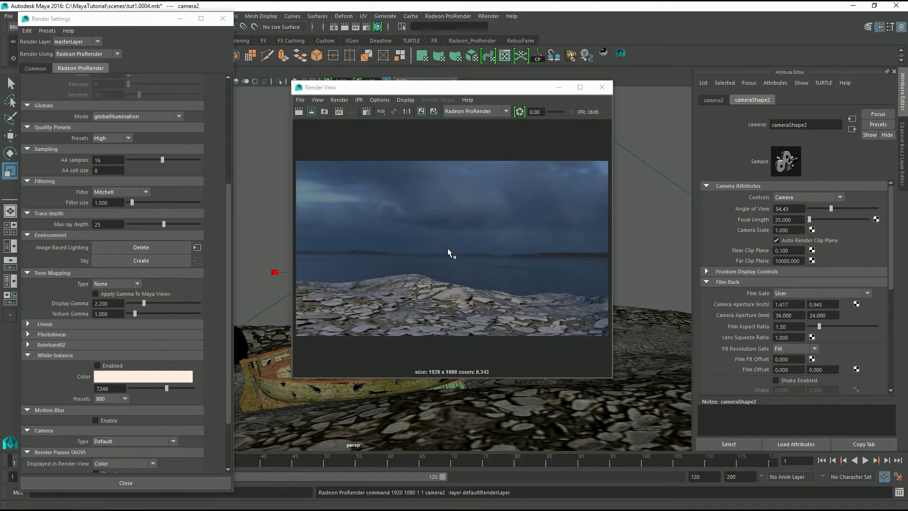
- Rearrange the windows and choose Spherical Panorama as the ProRender camera Type
left_click_drag(484, 93, 610, 102)
left_click_drag(147, 24, 159, 20)
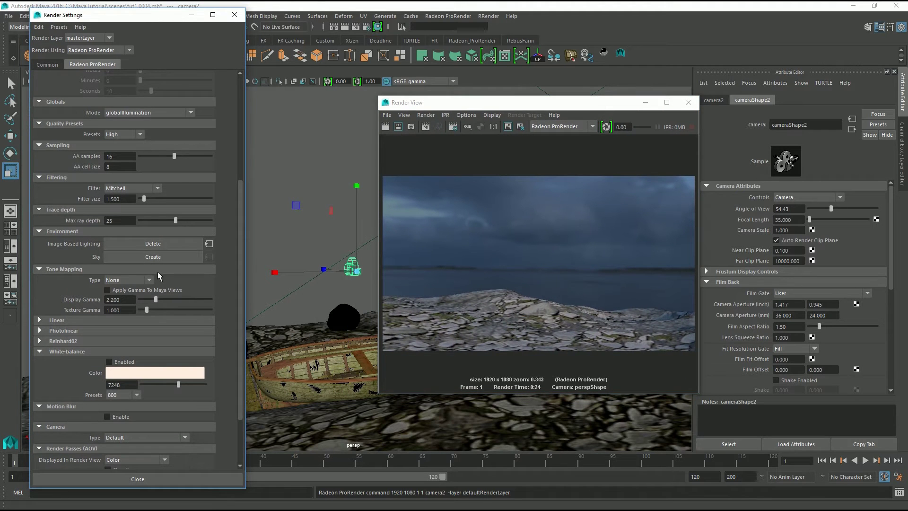
scroll(125, 365, "down", 2)
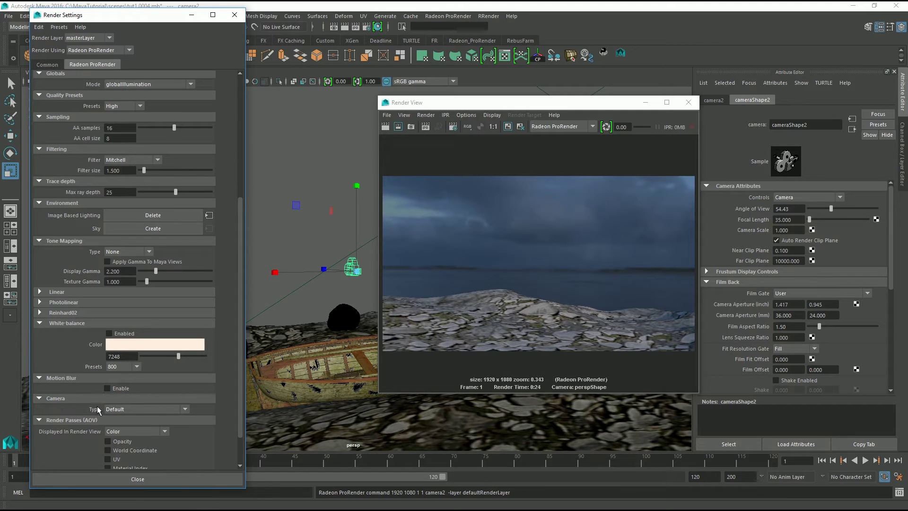
left_click(119, 409)
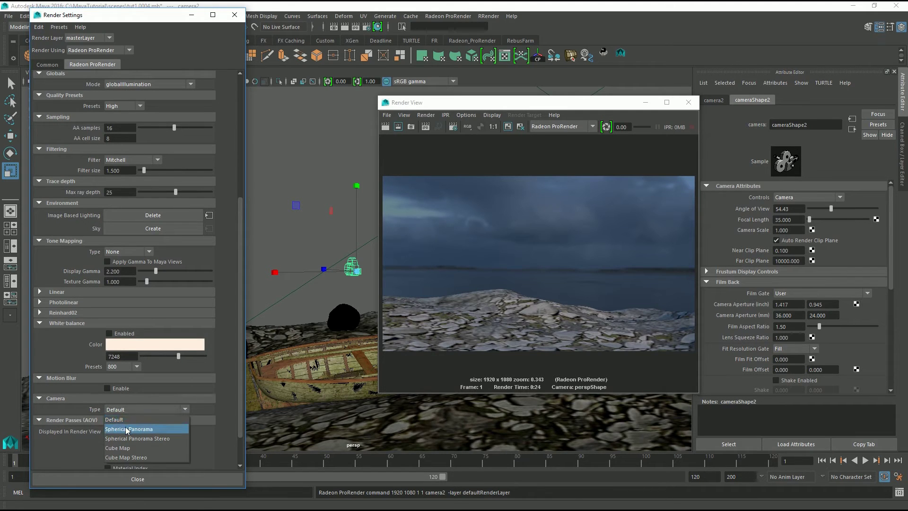
left_click(126, 426)
left_click(125, 410)
- Keep Spherical Panorama selected and render camera2 again in Render View
left_click(140, 428)
left_click_drag(421, 107, 411, 93)
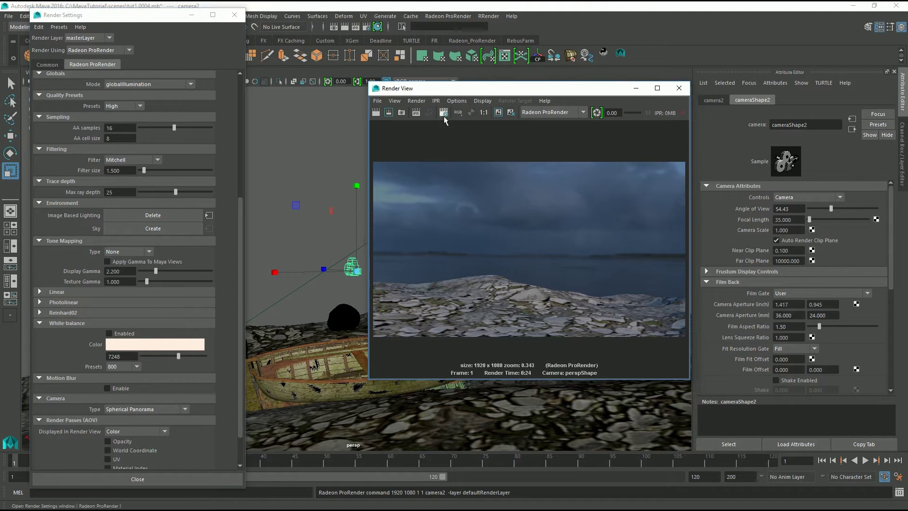
left_click(416, 101)
mouse_move(441, 160)
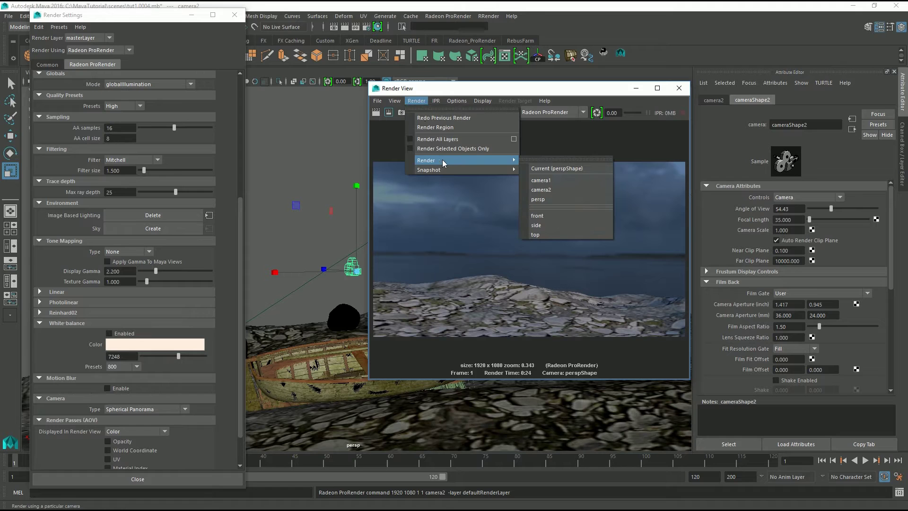
left_click(547, 190)
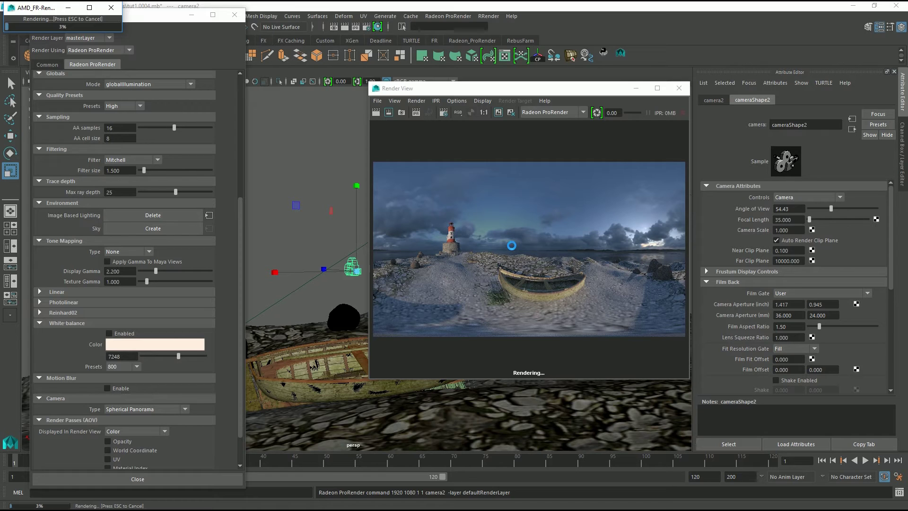
- Switch camera Type to Spherical Panorama Stereo and re-render camera2 in Render View
left_click(161, 408)
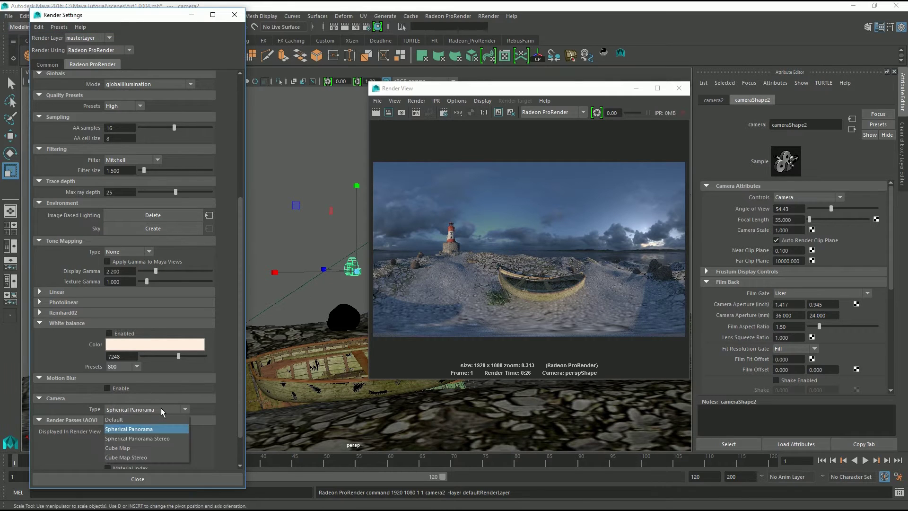
left_click(150, 438)
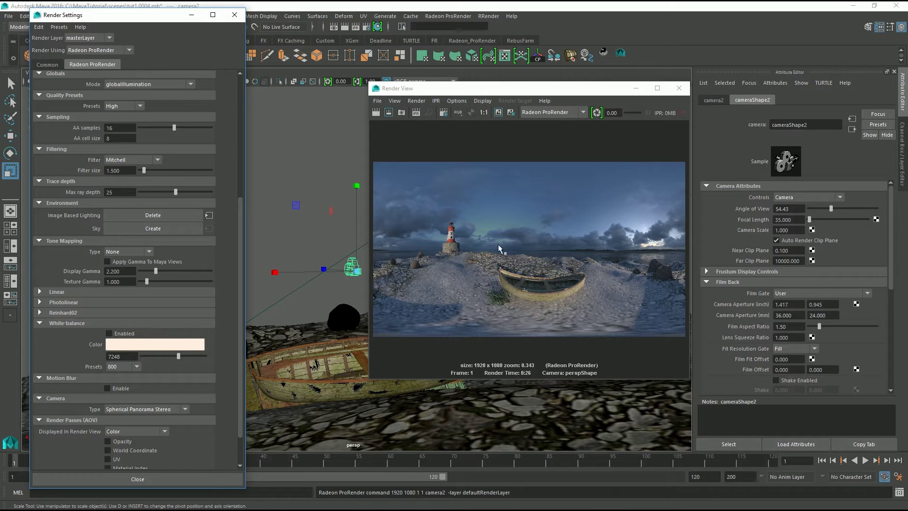
left_click(385, 117)
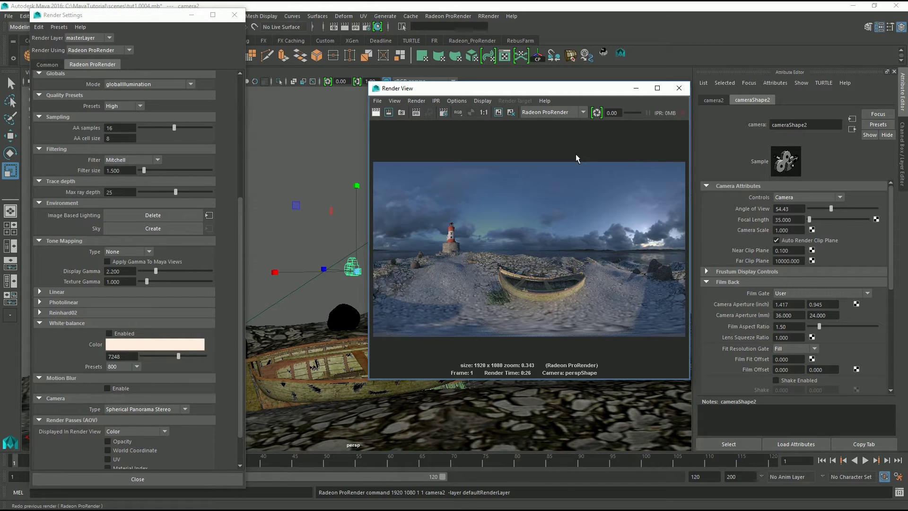
left_click(375, 112)
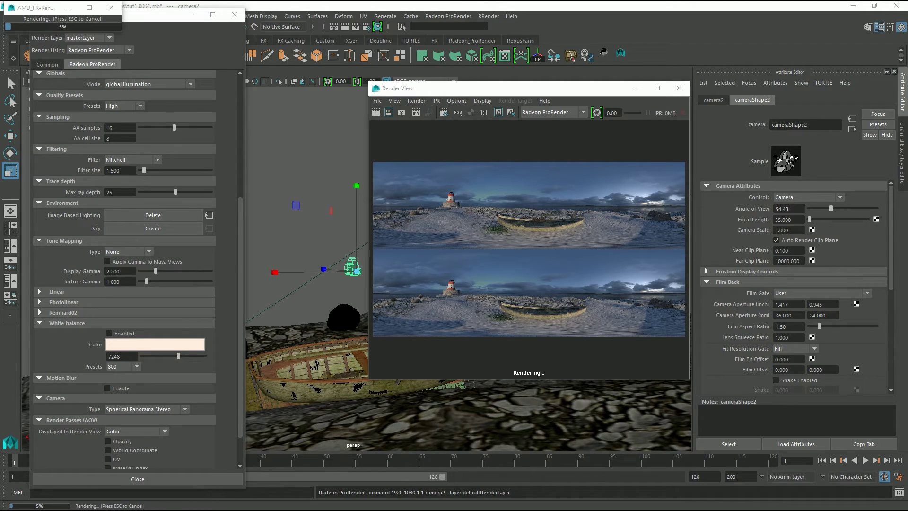
- Stop the stereo render, set camera Type to Cube Map, and render from persp
left_click(646, 195)
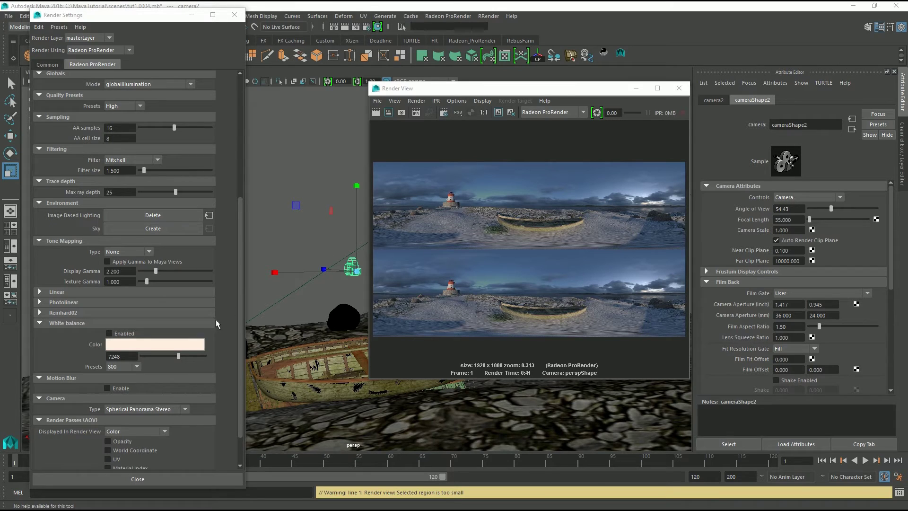
left_click(164, 409)
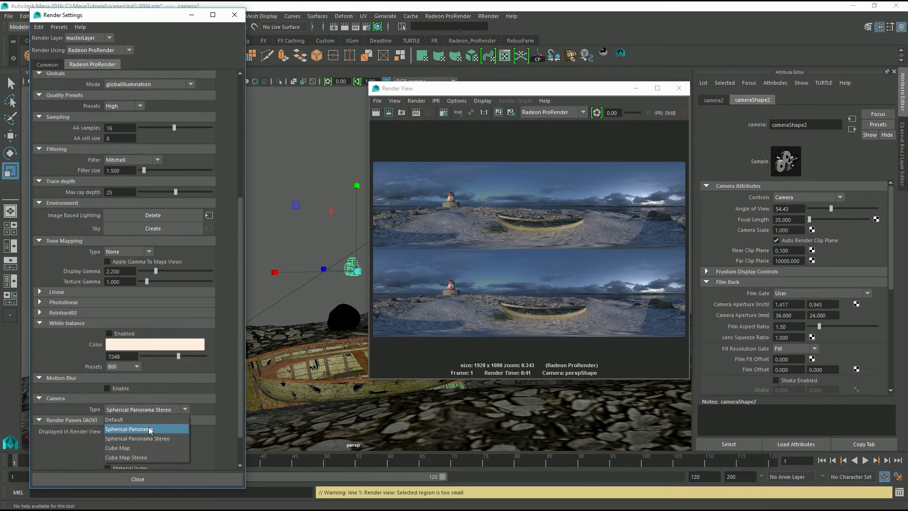
left_click(143, 448)
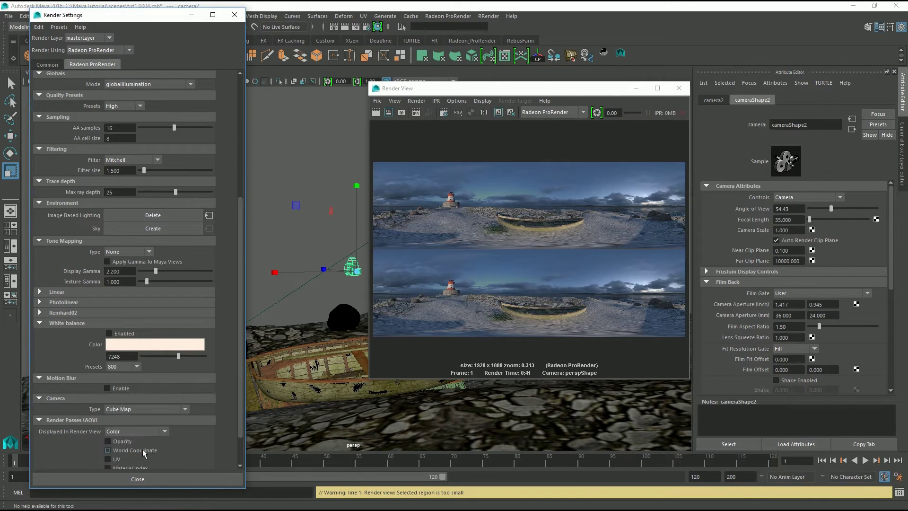
left_click_drag(549, 92, 544, 68)
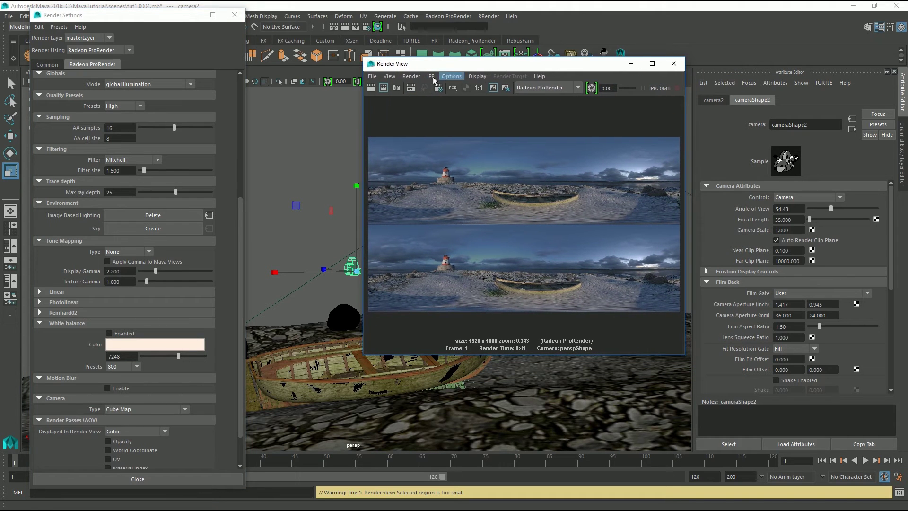
left_click(411, 76)
mouse_move(426, 135)
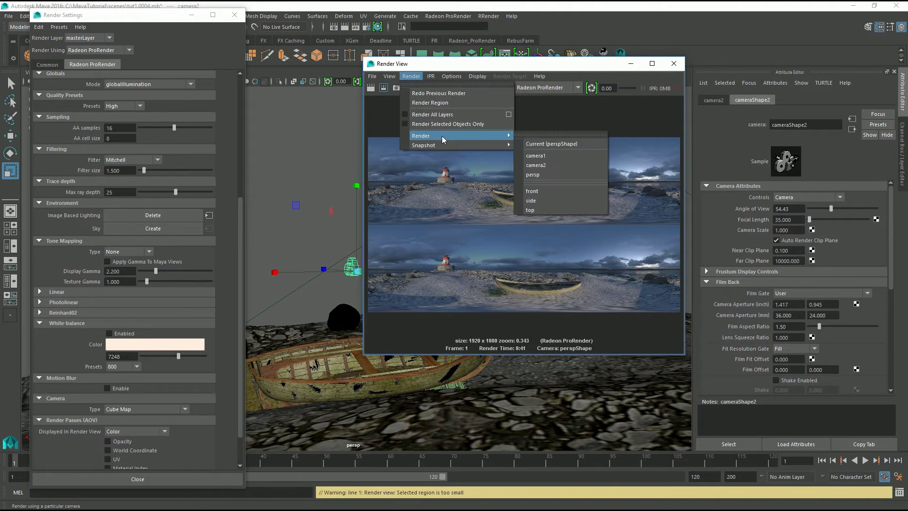
left_click(550, 166)
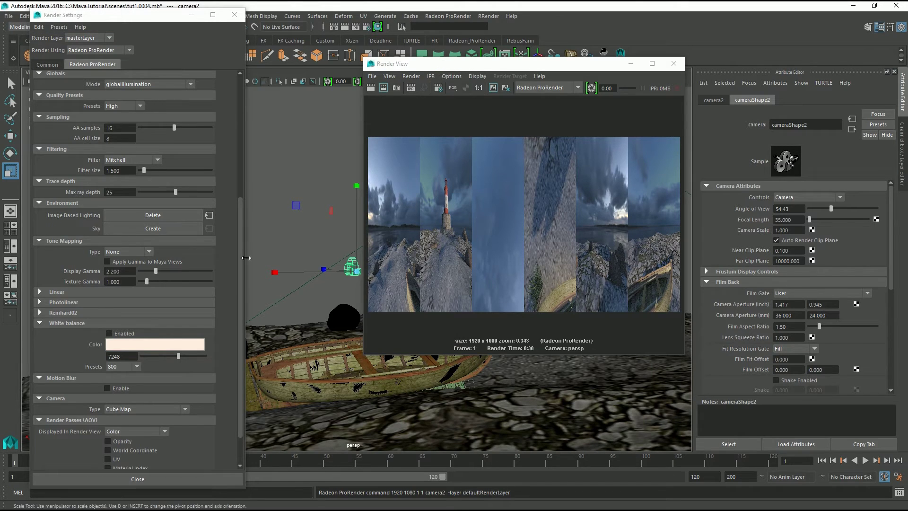
- Set camera Type back to Spherical Panorama and redo the previous render
left_click(121, 408)
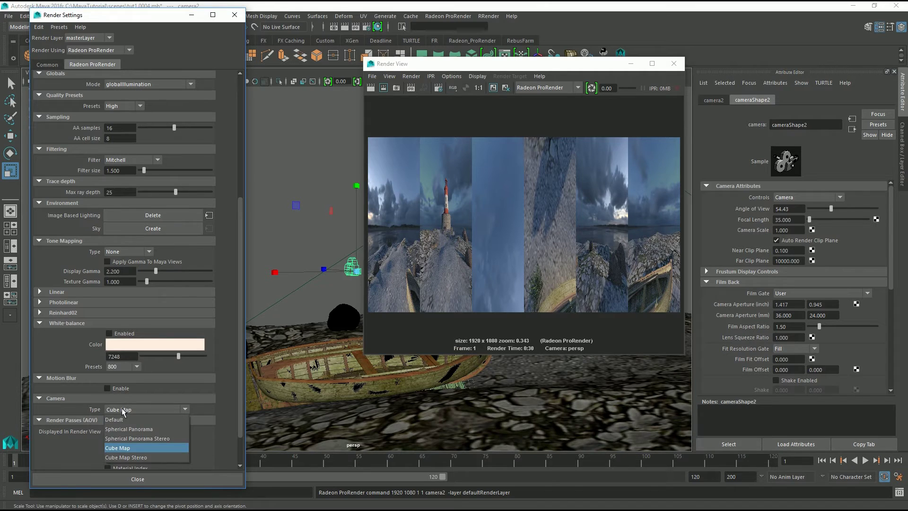
left_click(134, 431)
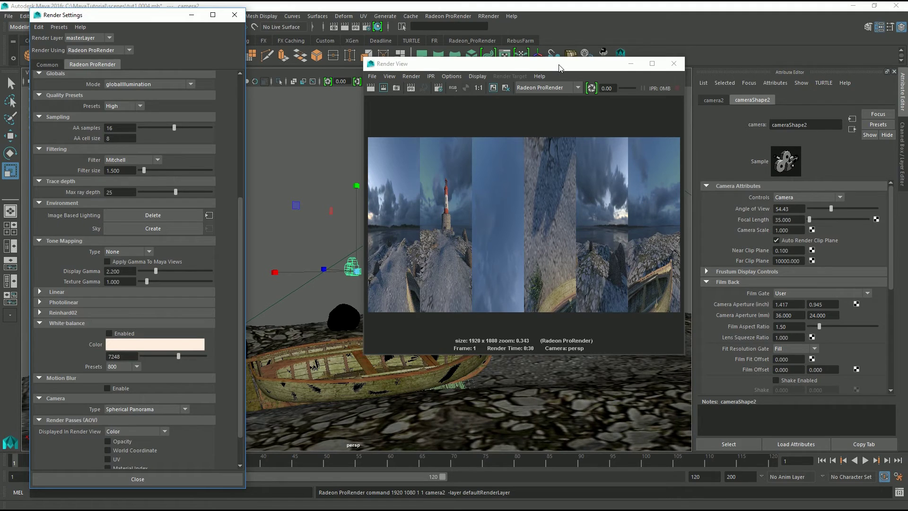
left_click_drag(560, 66, 526, 59)
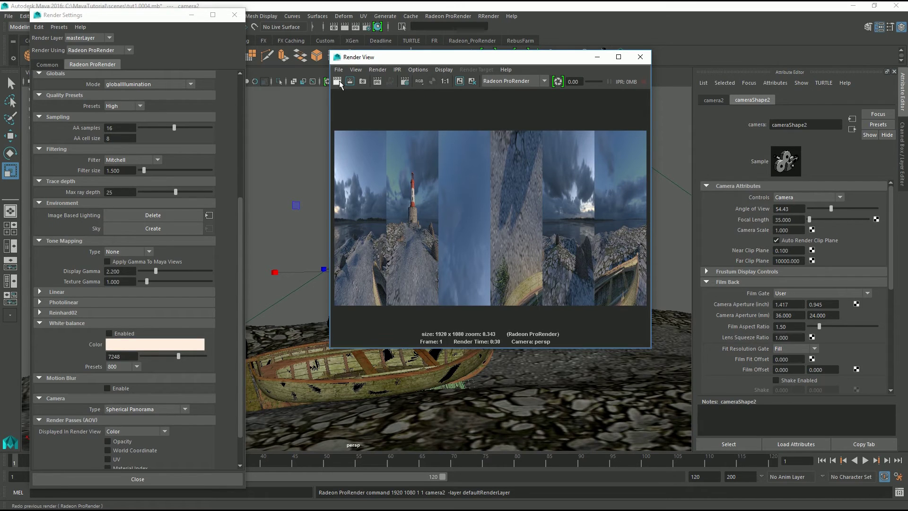
left_click(337, 82)
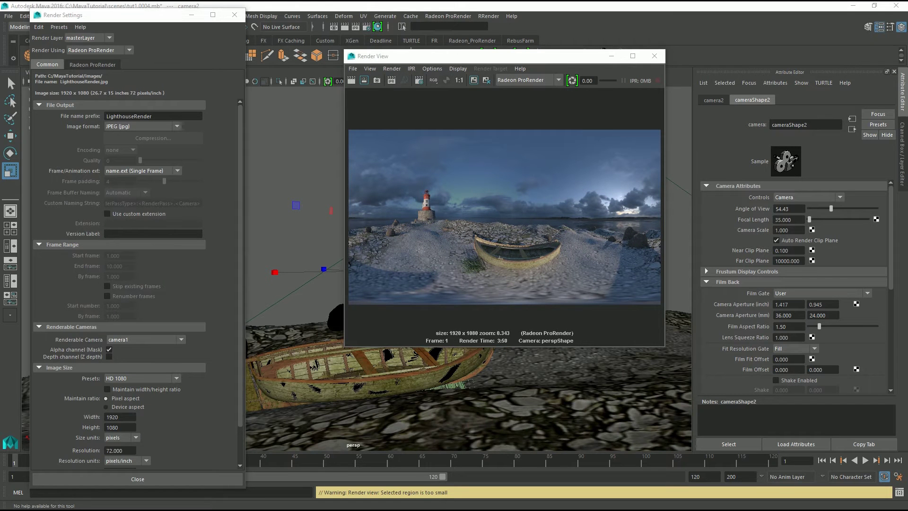
left_click_drag(534, 57, 510, 62)
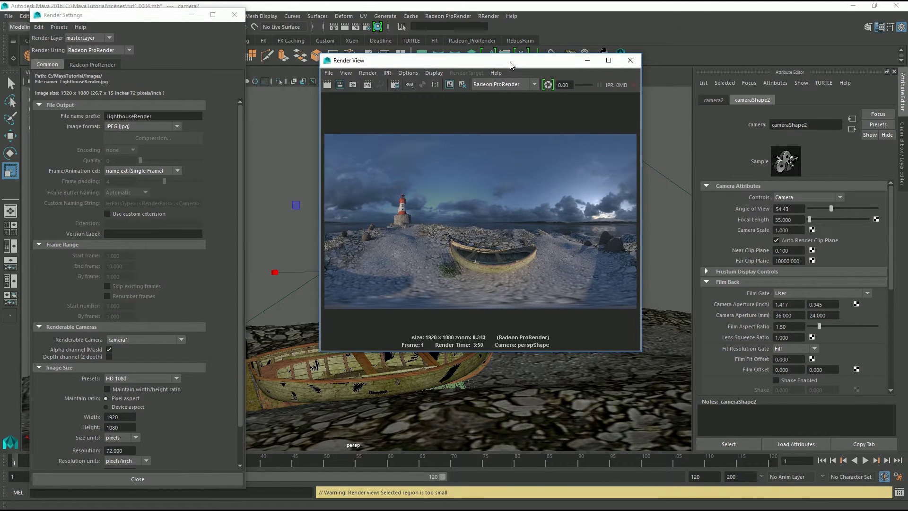
double_click(510, 61)
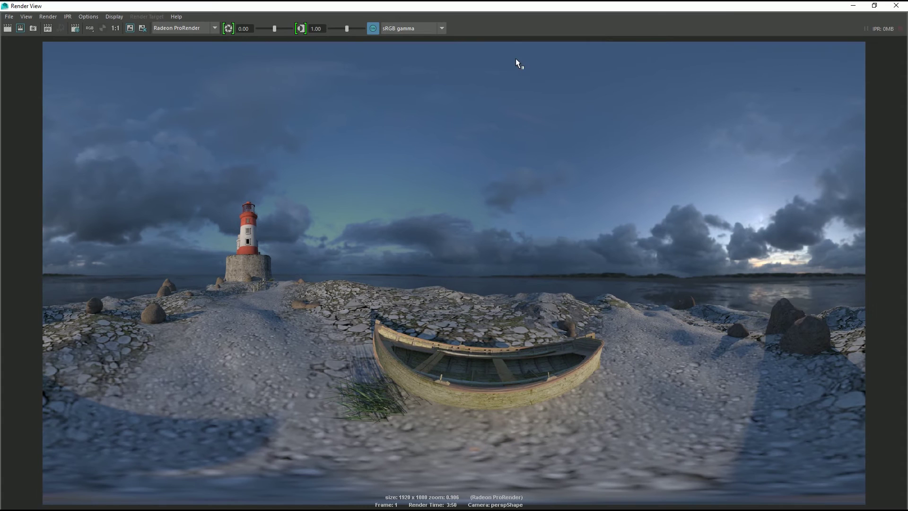
double_click(542, 12)
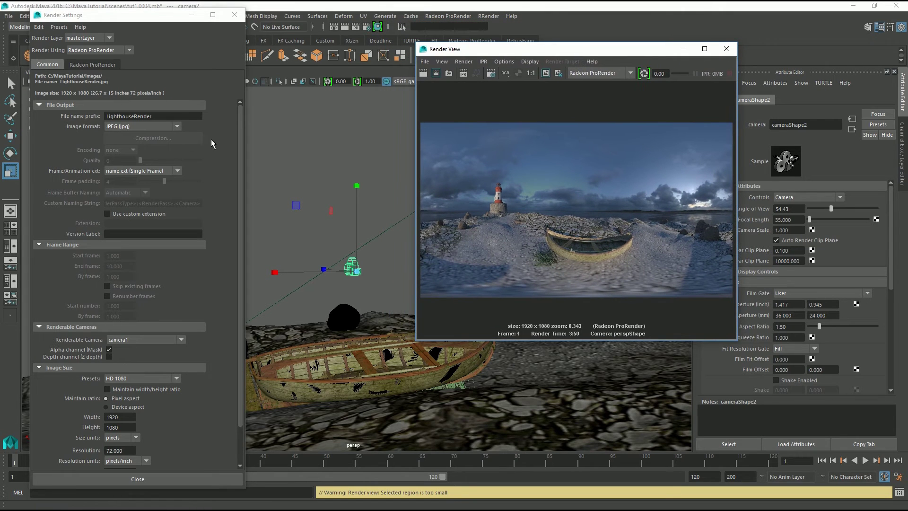
left_click(424, 61)
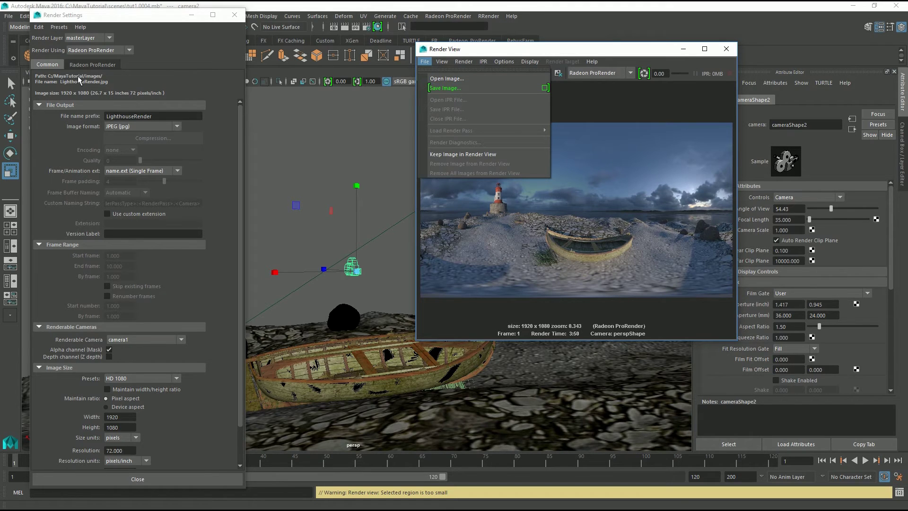
left_click(157, 115)
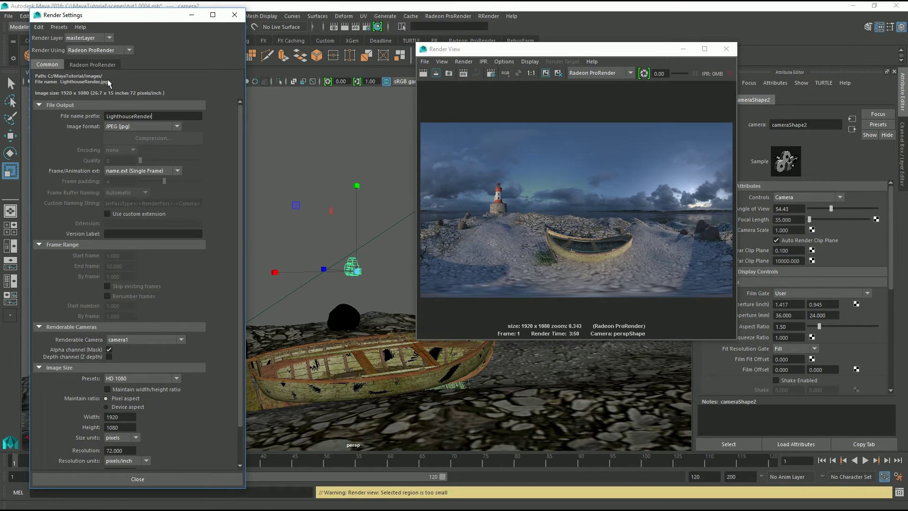
left_click_drag(453, 51, 422, 48)
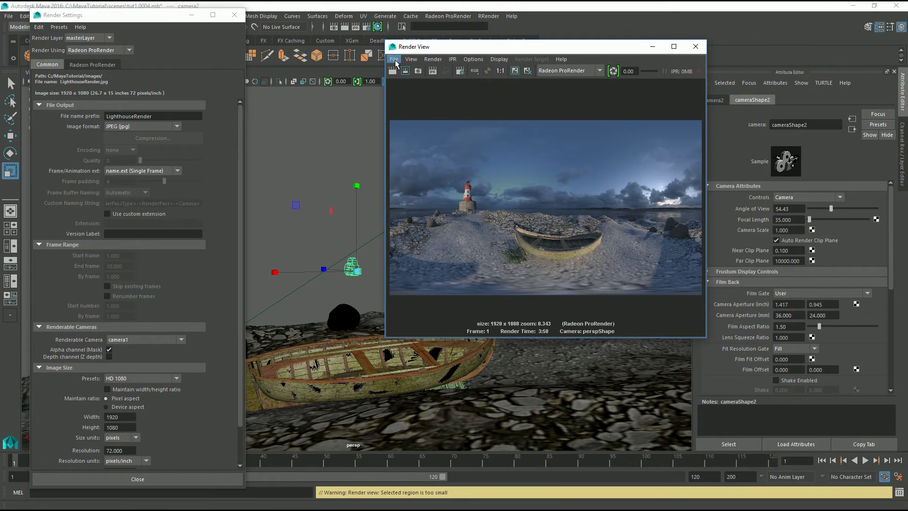
- Save the panorama render as the JPEG LH_360 in C:\360 Vids
left_click(394, 60)
left_click(414, 82)
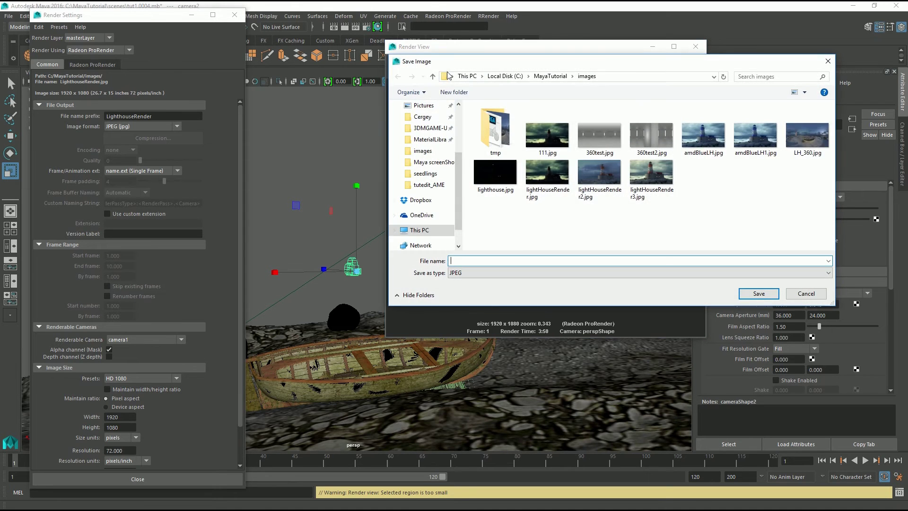
left_click(422, 231)
double_click(520, 196)
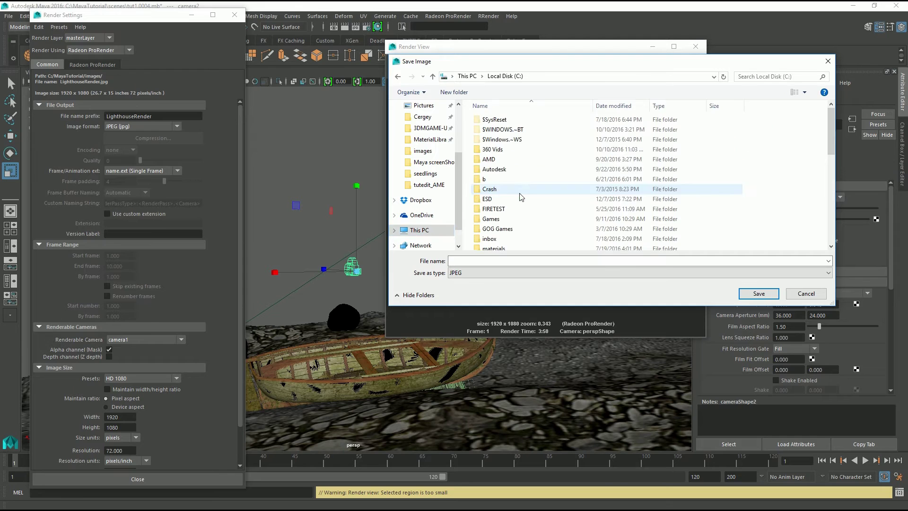
double_click(495, 150)
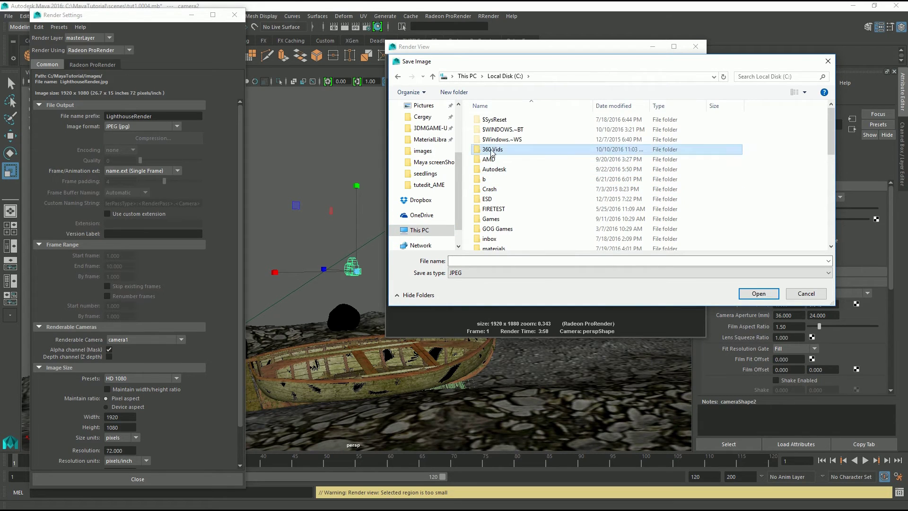
left_click(468, 259)
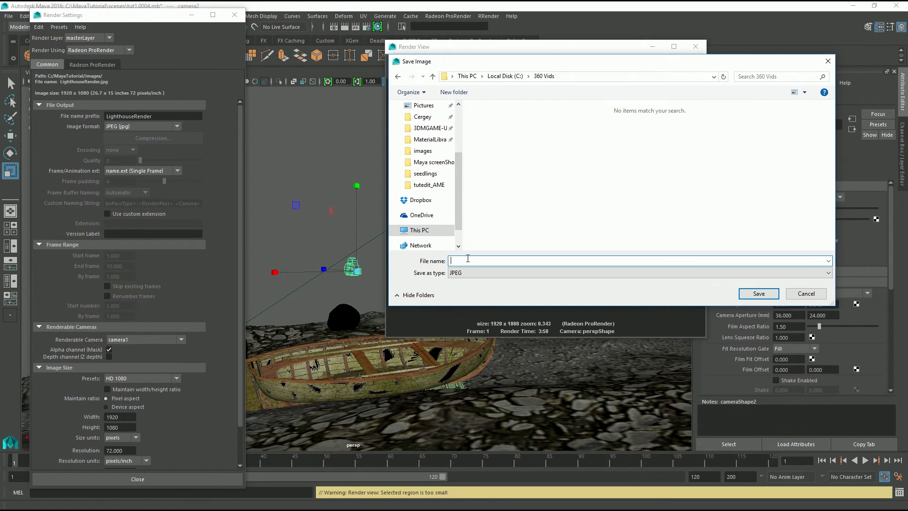
type("LH_360")
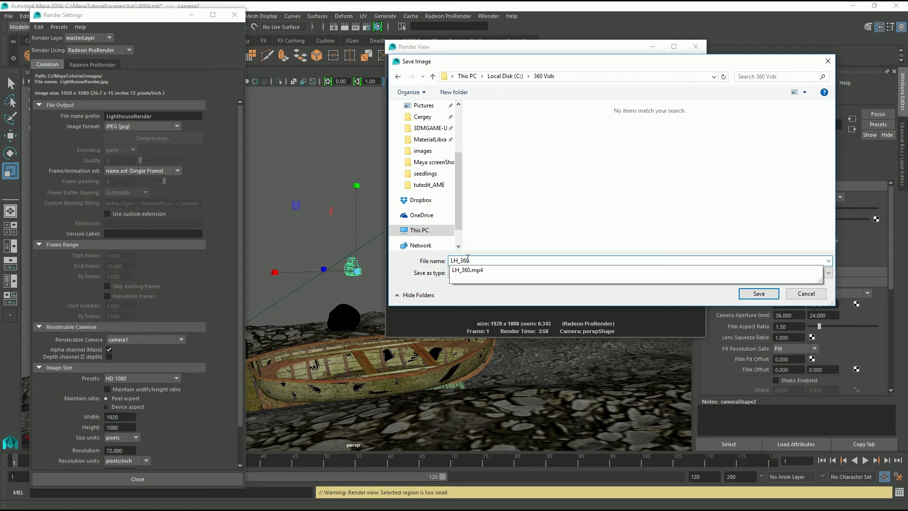
key("Escape")
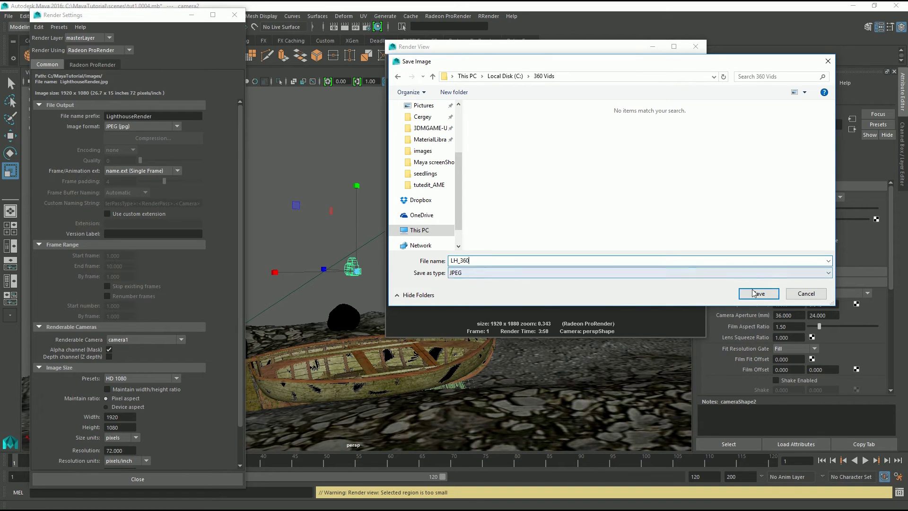
left_click(757, 293)
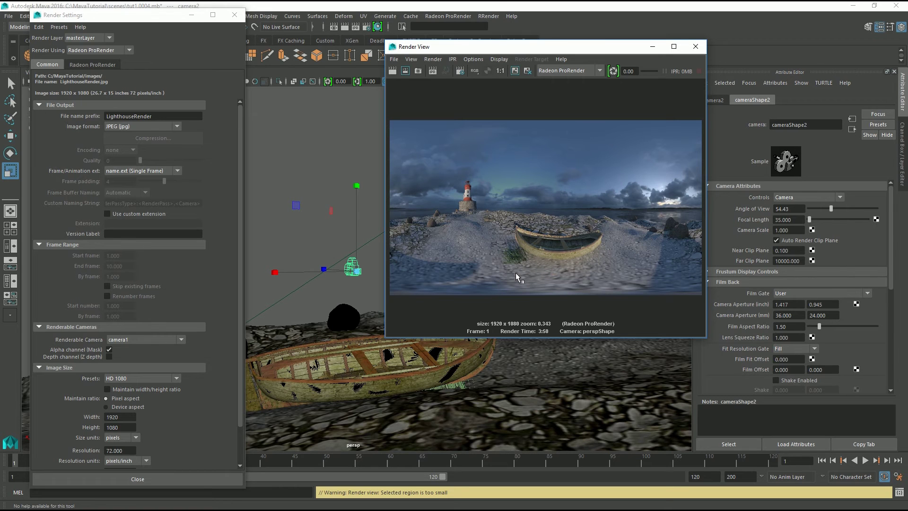
- Switch to the 360 Vids Explorer window and check LH_360.jpg and LH_360.mp4
key("super")
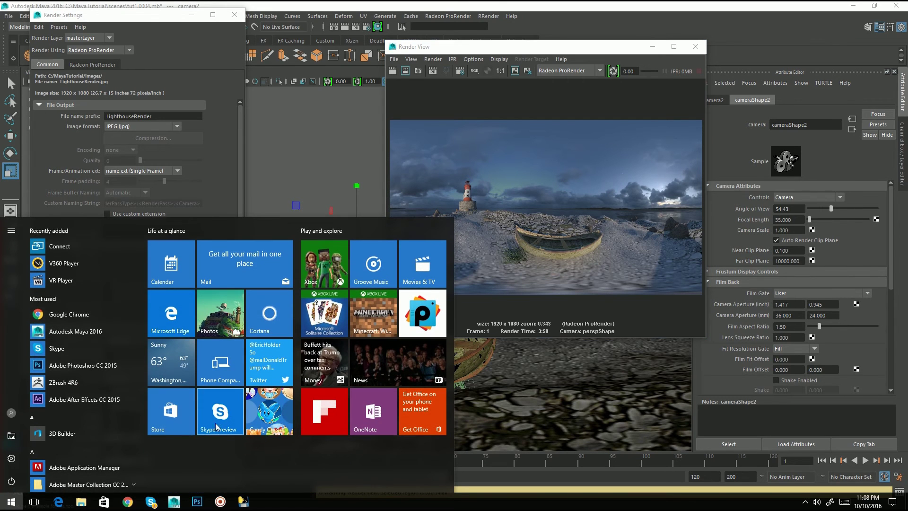
mouse_move(80, 501)
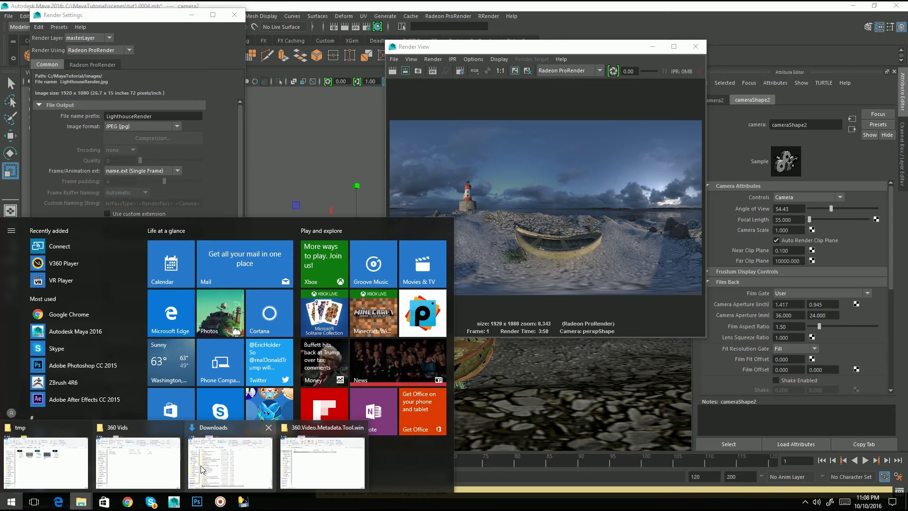
left_click(140, 464)
left_click(384, 242)
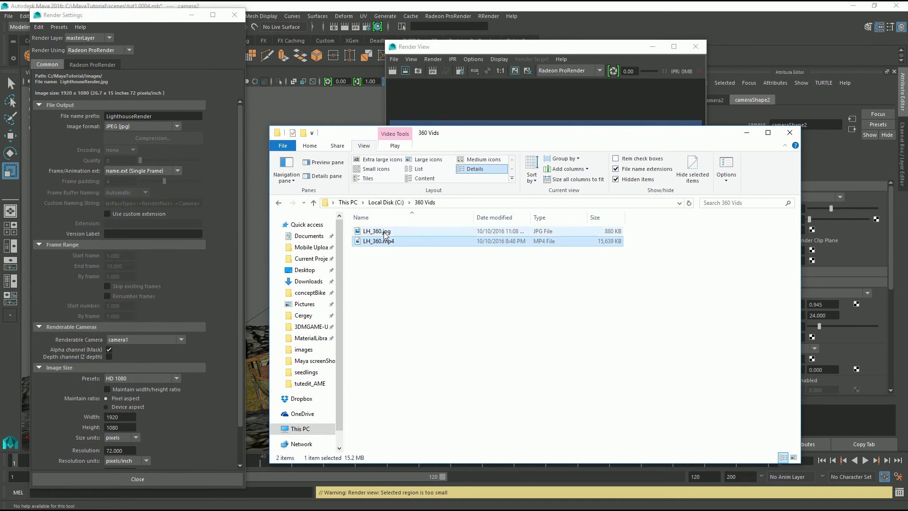
left_click(378, 231)
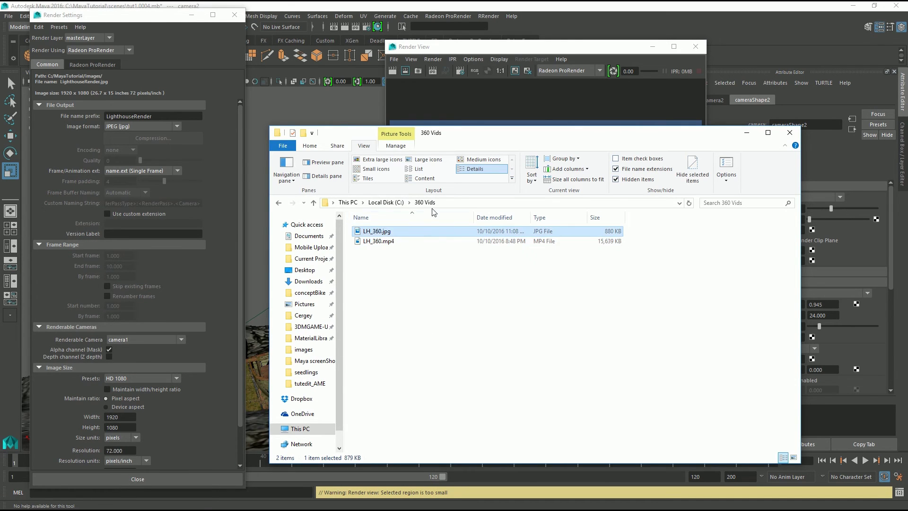
left_click(386, 241)
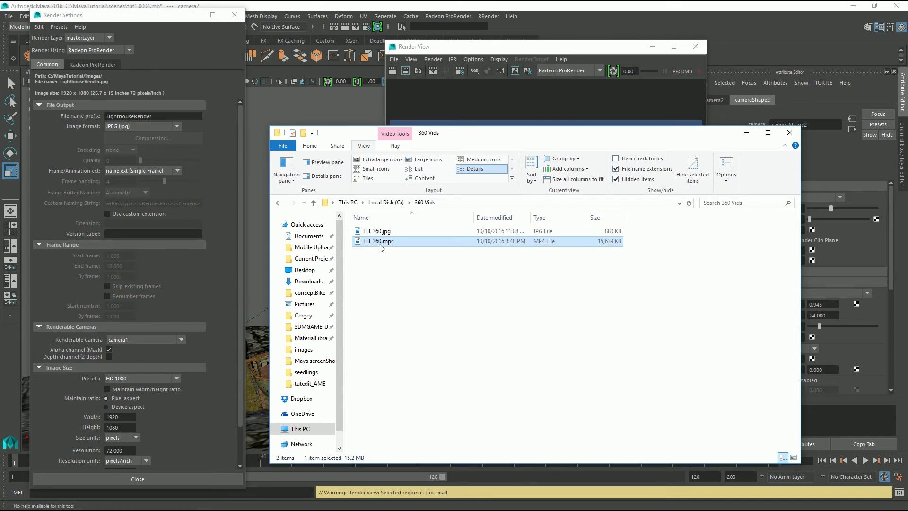
left_click(385, 256)
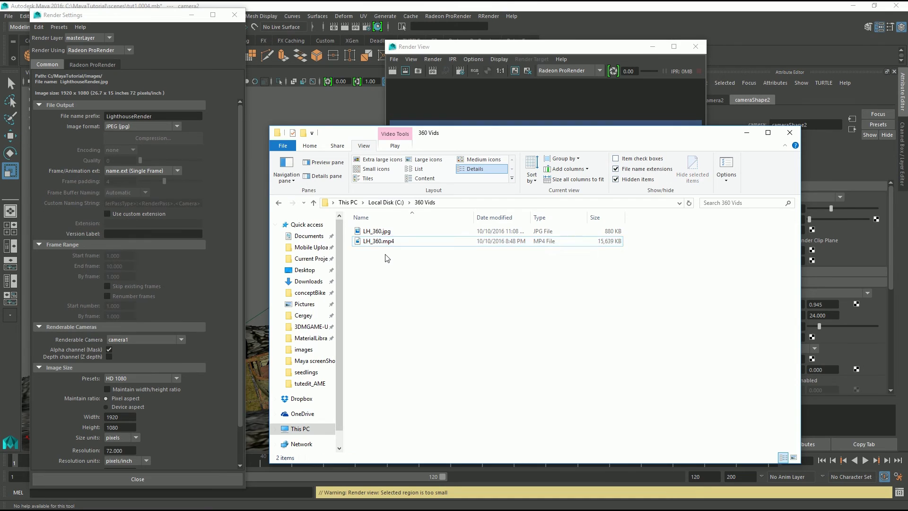
- Bring up the Spatial Media Metadata Injector and reposition its window
key("super")
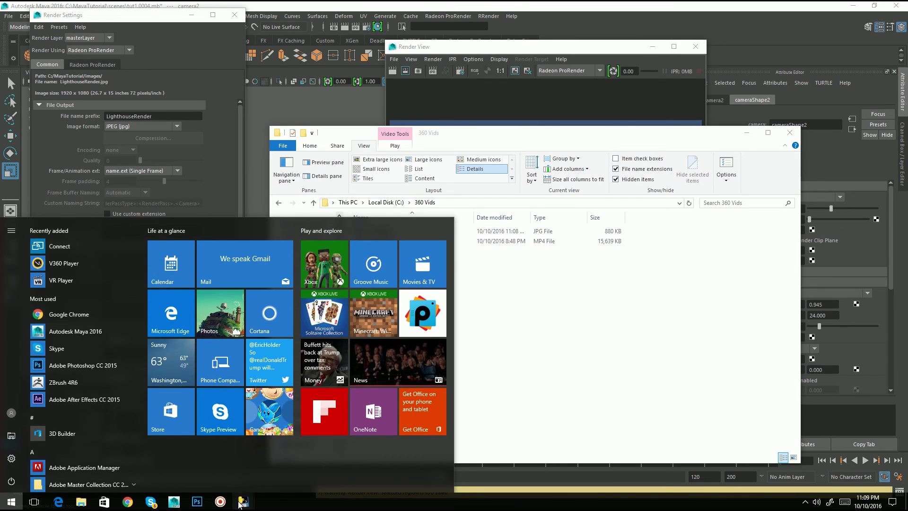
mouse_move(244, 501)
left_click(294, 447)
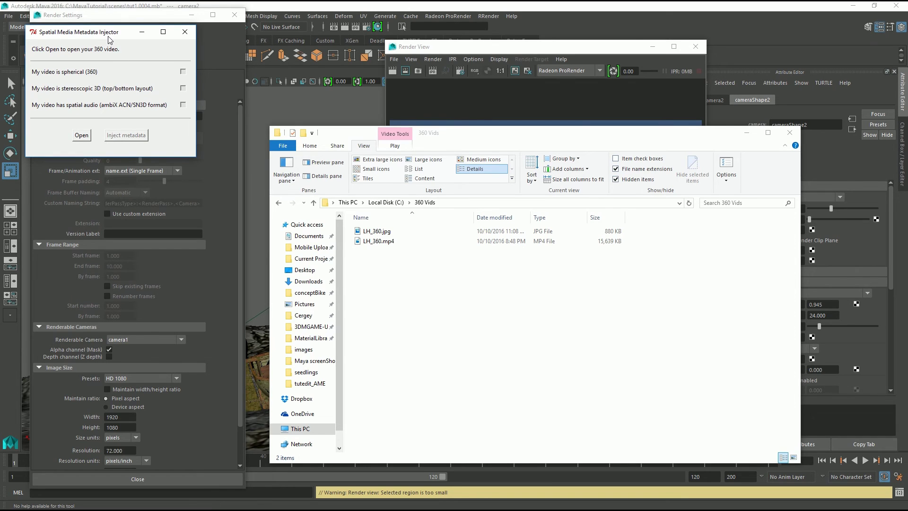
left_click_drag(108, 40, 136, 60)
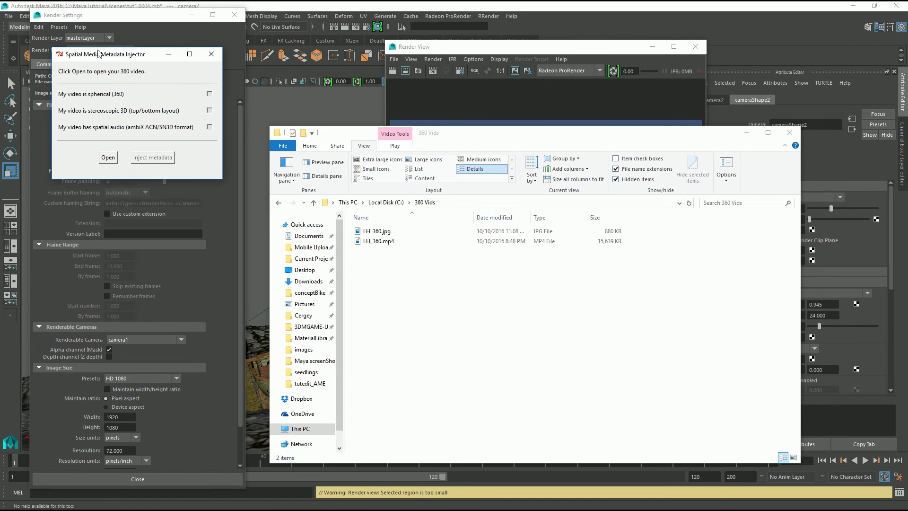
left_click_drag(104, 57, 91, 56)
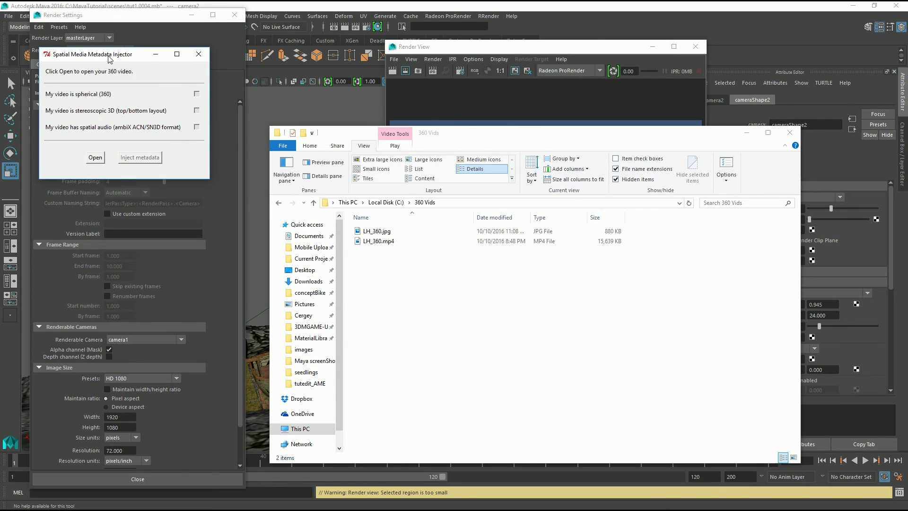
left_click_drag(108, 58, 122, 60)
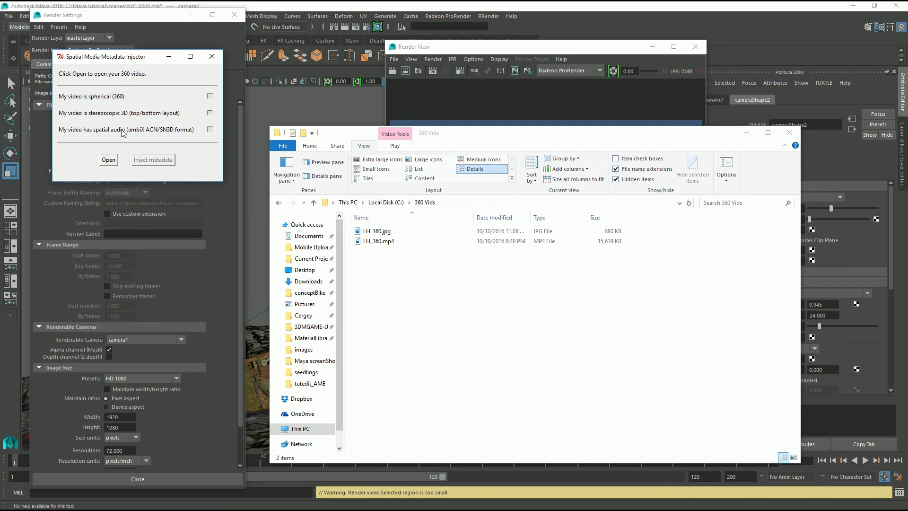
- Load LH_360.mp4 into the injector, mark it as spherical 360, and inject metadata
left_click(111, 161)
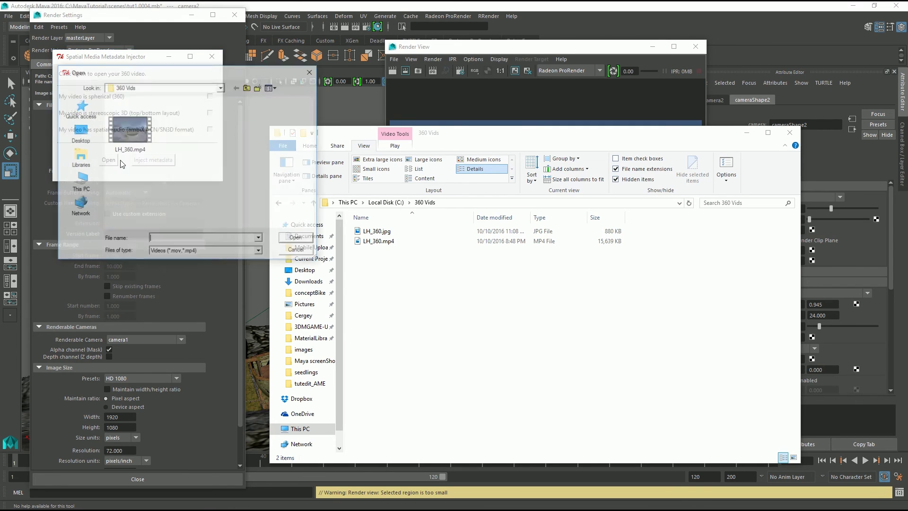
double_click(129, 137)
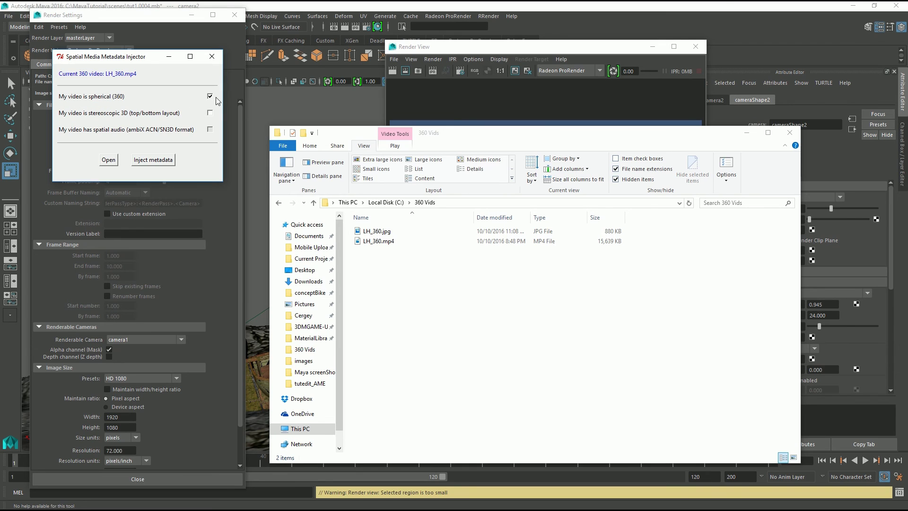
left_click(148, 161)
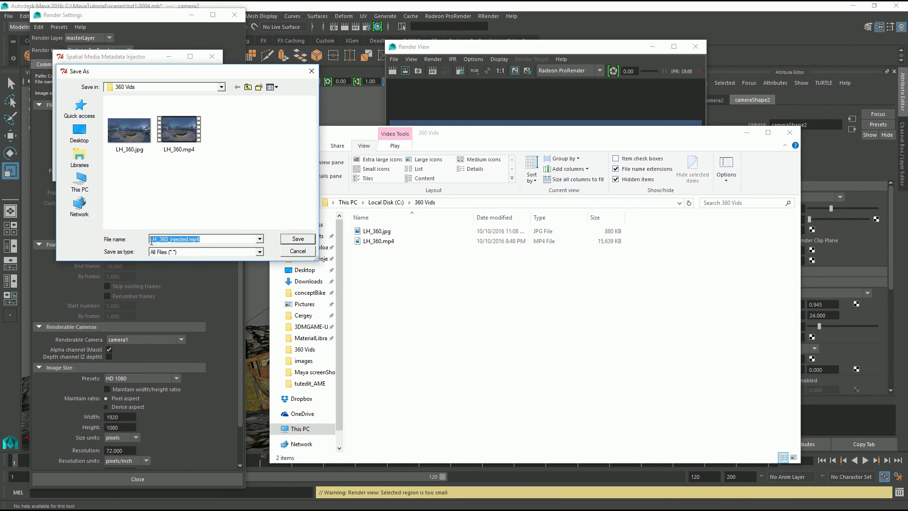
- Save the tagged video as LH_360_injected.mp4 in the 360 Vids folder
left_click_drag(151, 242, 201, 241)
left_click(187, 242)
left_click_drag(170, 241, 180, 242)
left_click(189, 241)
left_click(298, 239)
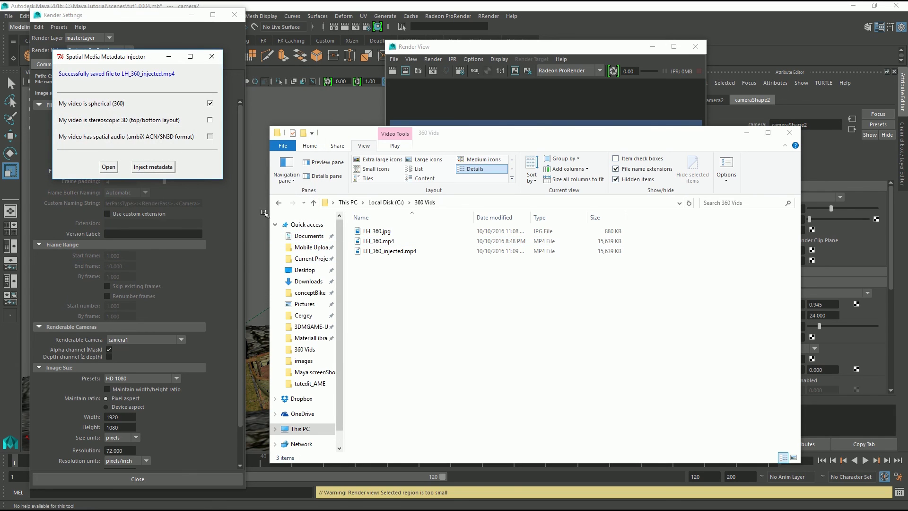
left_click(389, 268)
- Check the new LH_360_injected.mp4 beside the original files in 360 Vids
key("Down")
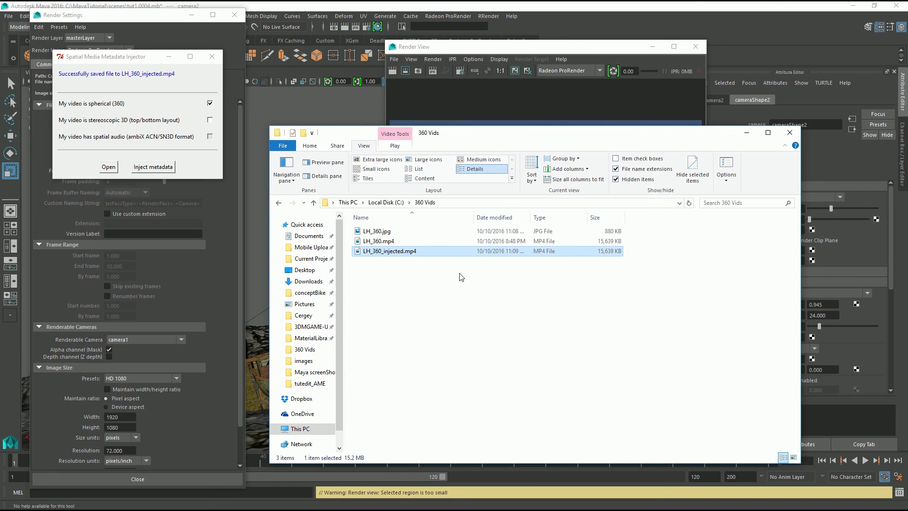
left_click(396, 255, "ctrl")
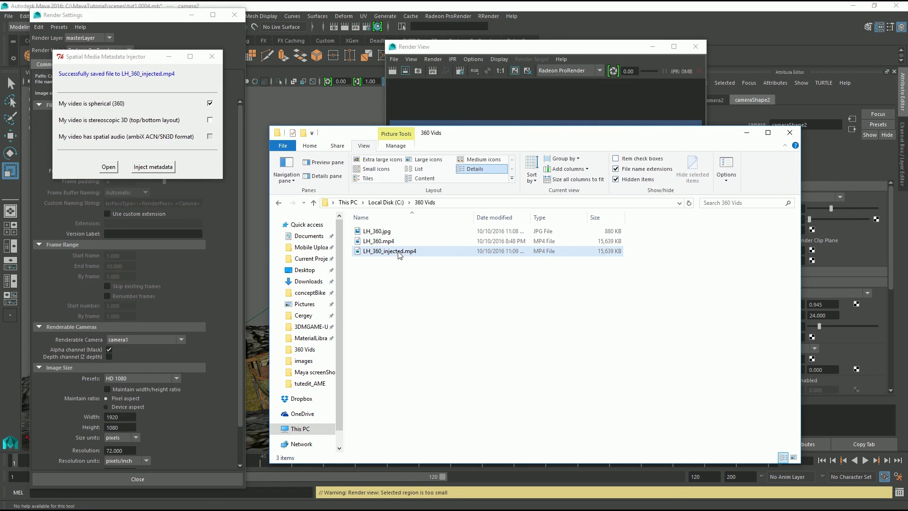
left_click(399, 255)
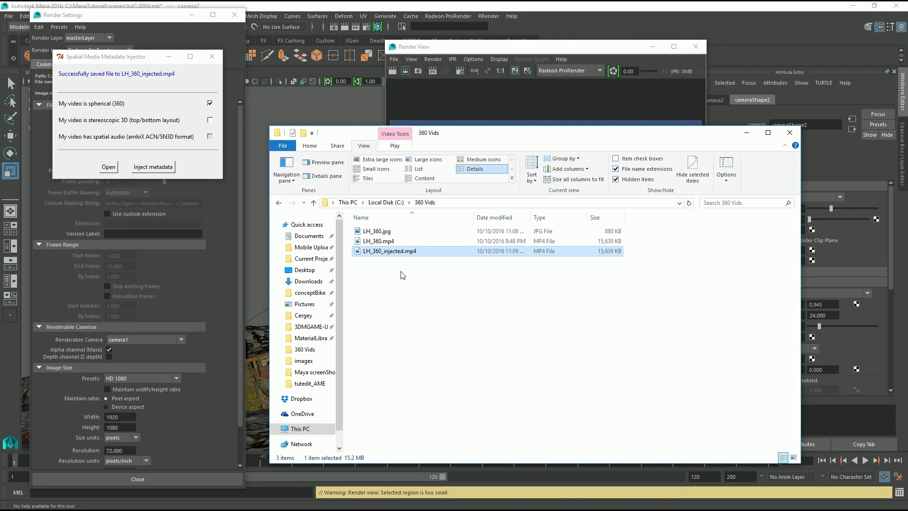
left_click(405, 255, "ctrl")
- Close the Spatial Media Metadata Injector and move the 360 Vids window left and down
mouse_move(404, 257)
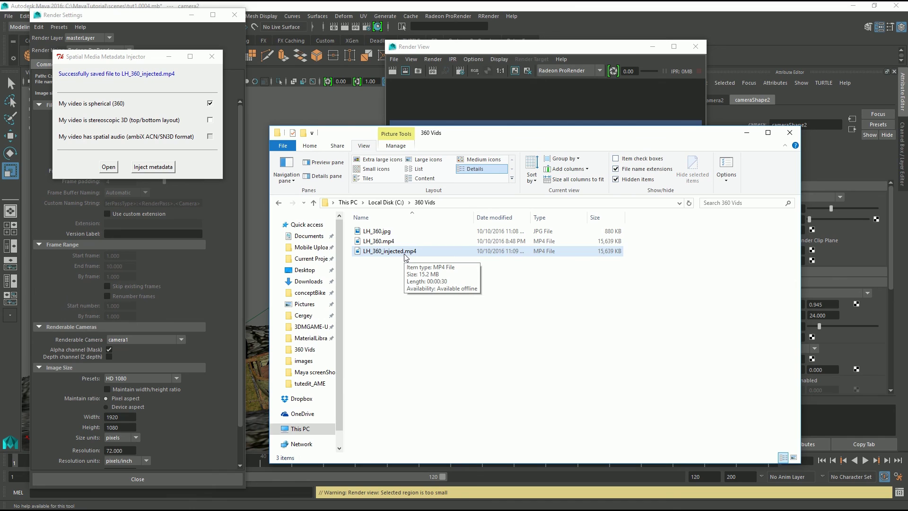
left_click(212, 57)
left_click_drag(544, 137, 479, 167)
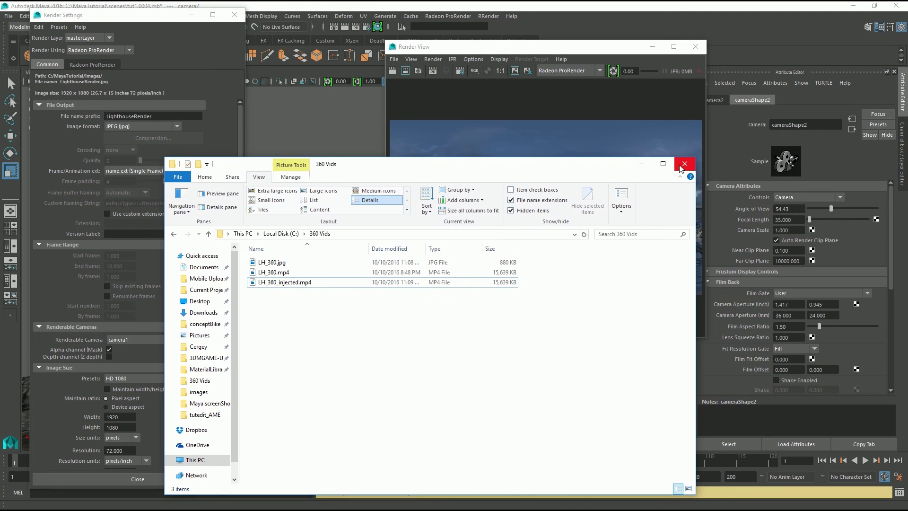